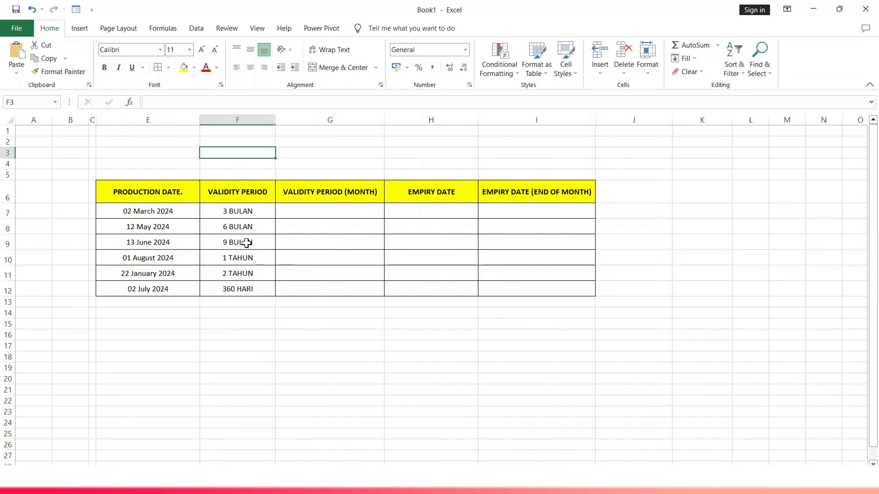
- Enter the validity months for the first three products as =3, =6 and =9 in cells G7 to G9
double_click(306, 214)
text(=3)
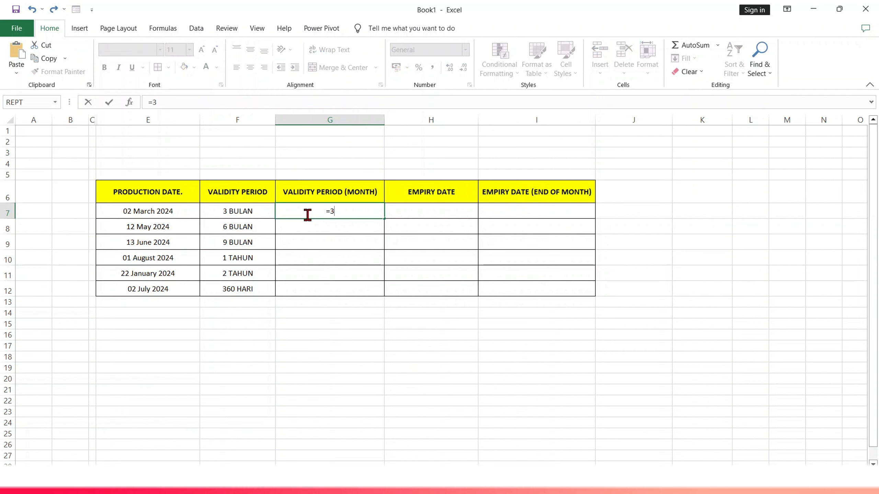
key(Return)
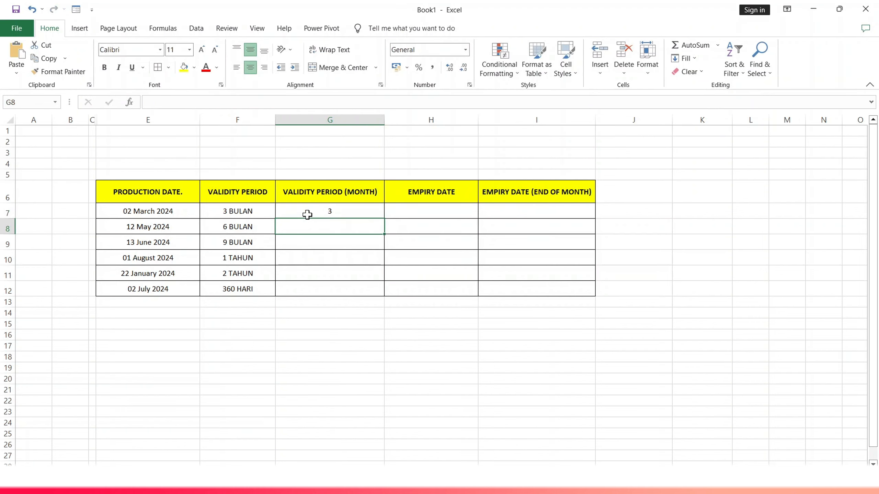
text(=6)
key(Return)
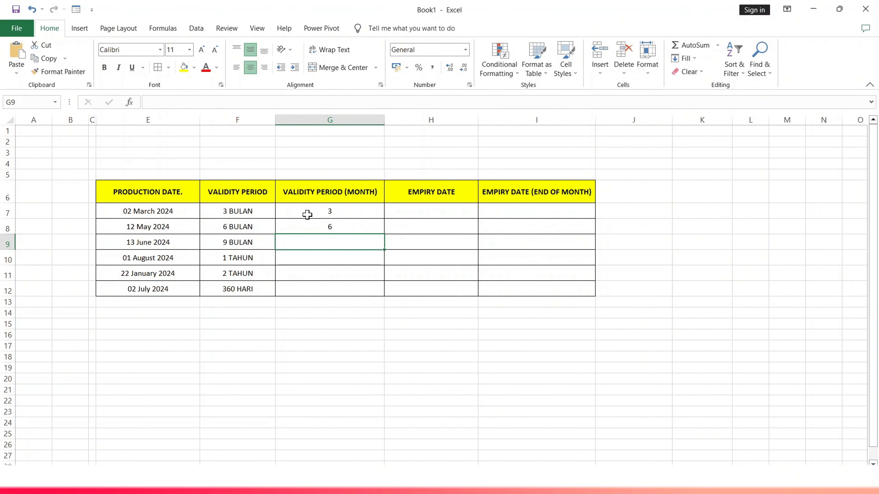
text(=9)
key(Return)
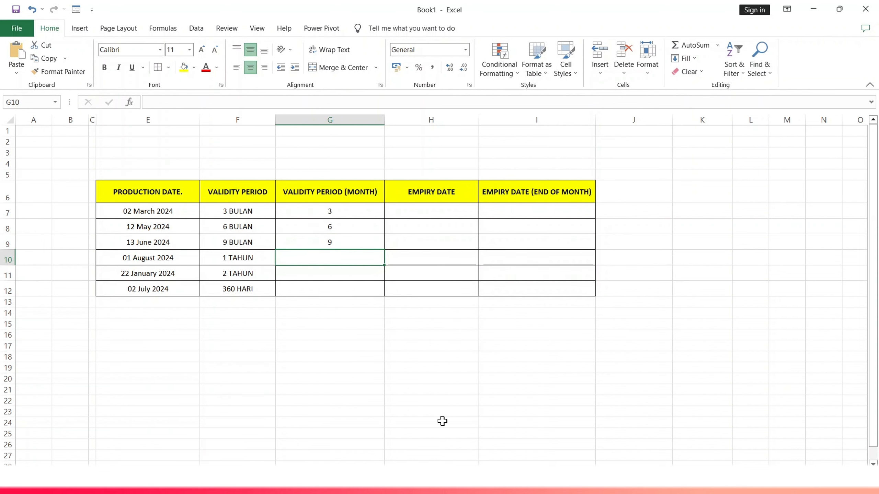
- Convert the year-based validity periods to months with =1*12 in G10 and =12*2 in G11
text(=)
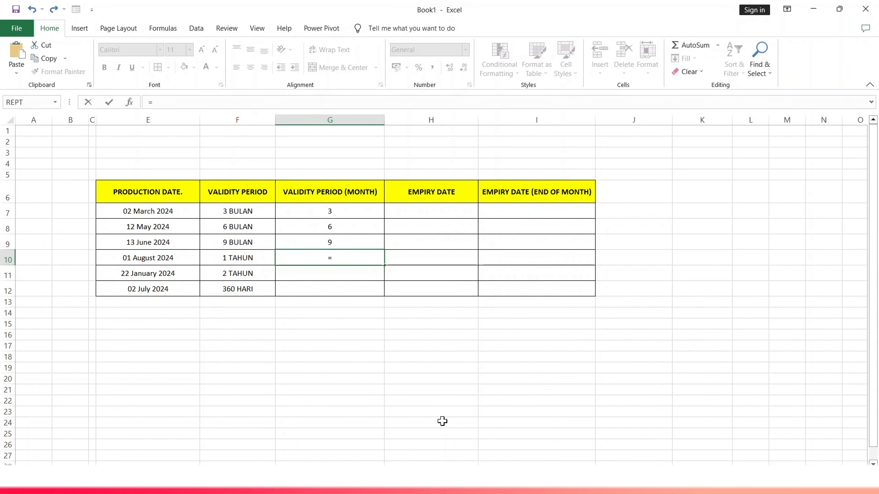
text(1*12)
key(Return)
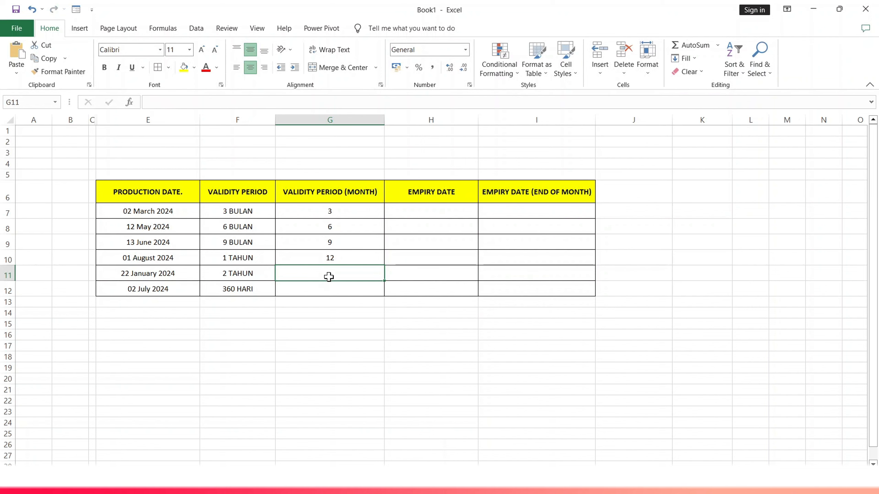
text(=12*)
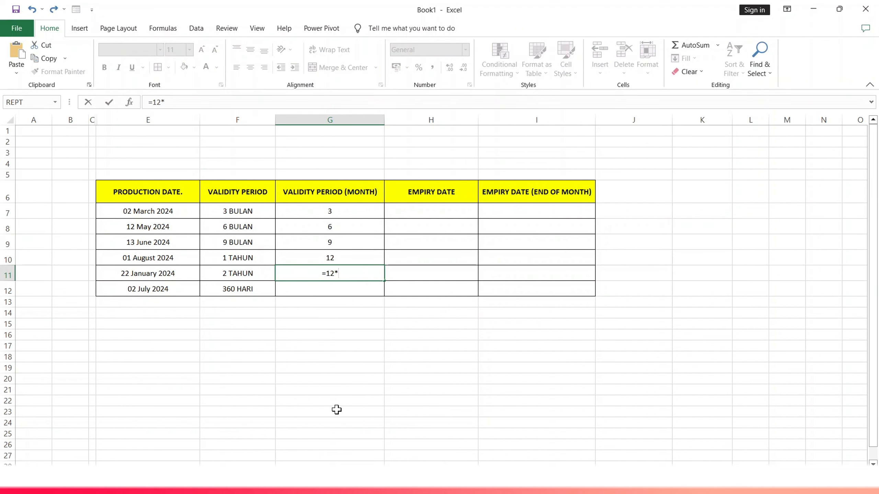
text(2)
key(Return)
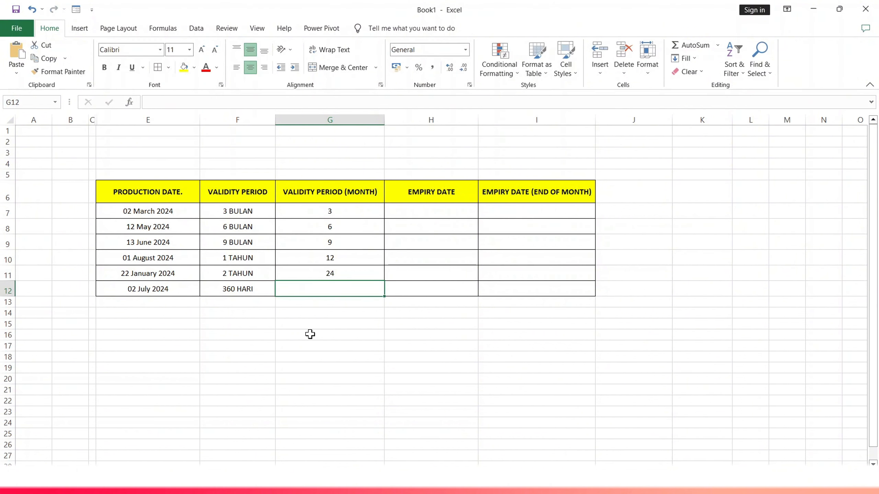
- Convert the 360-day validity period to months in G12 with the formula =360/30
text(=)
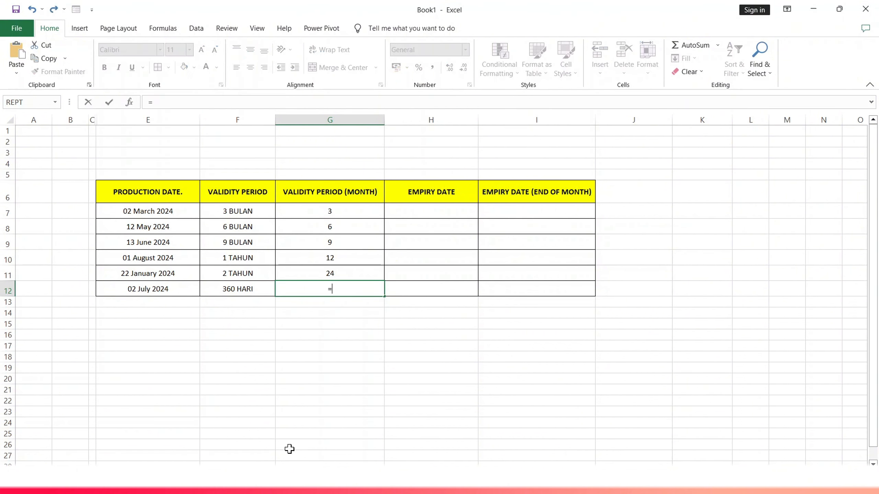
text(360/30)
key(Return)
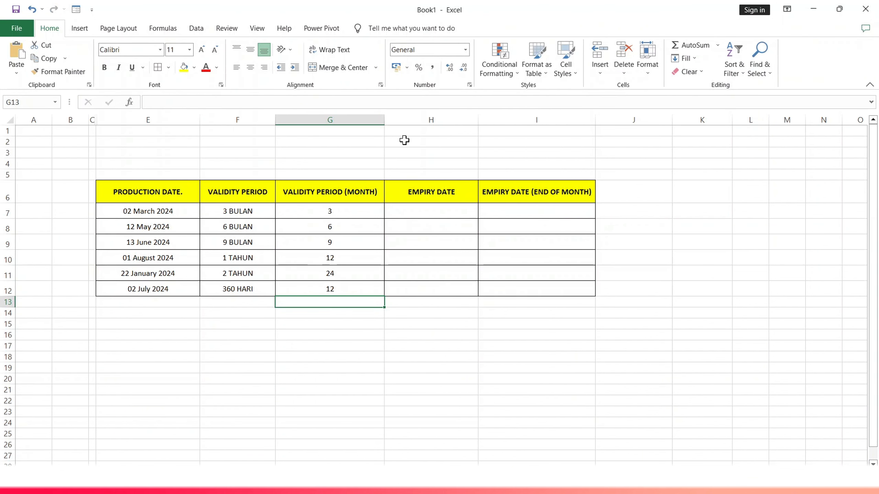
- Calculate the first product's expiry date in H7 with the formula =EDATE(E7;G7)
click(433, 210)
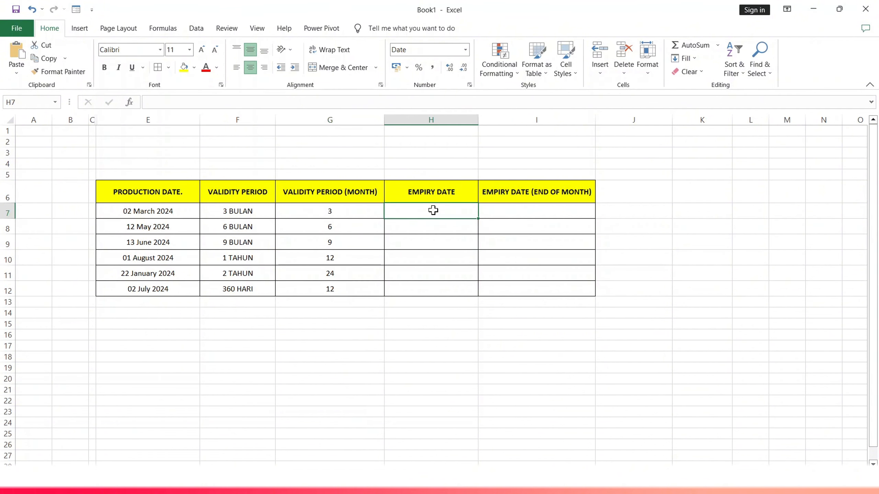
text(=)
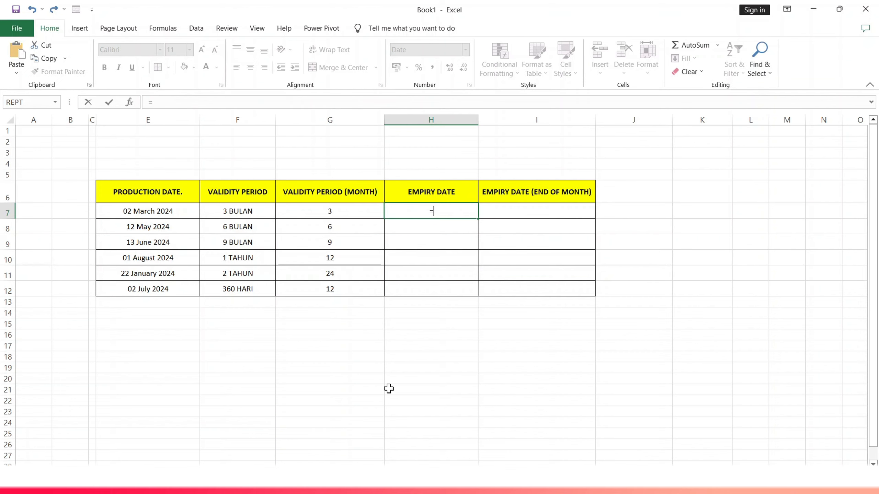
text(EDATE)
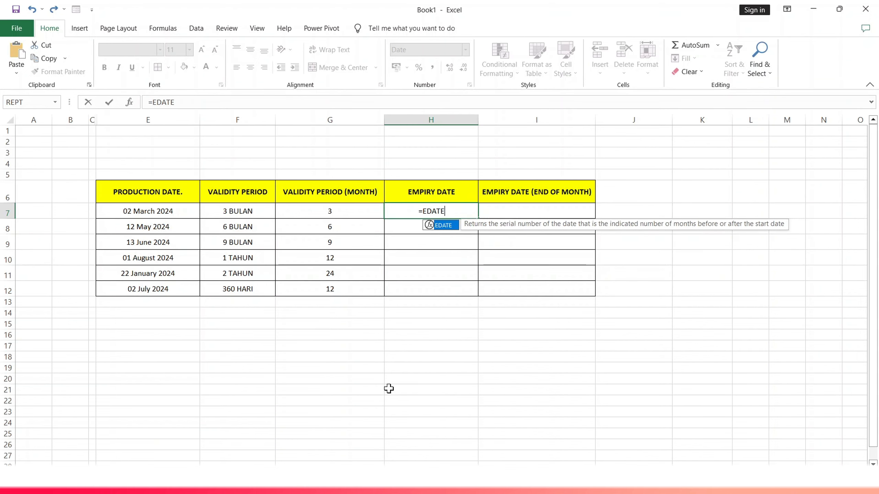
text(()
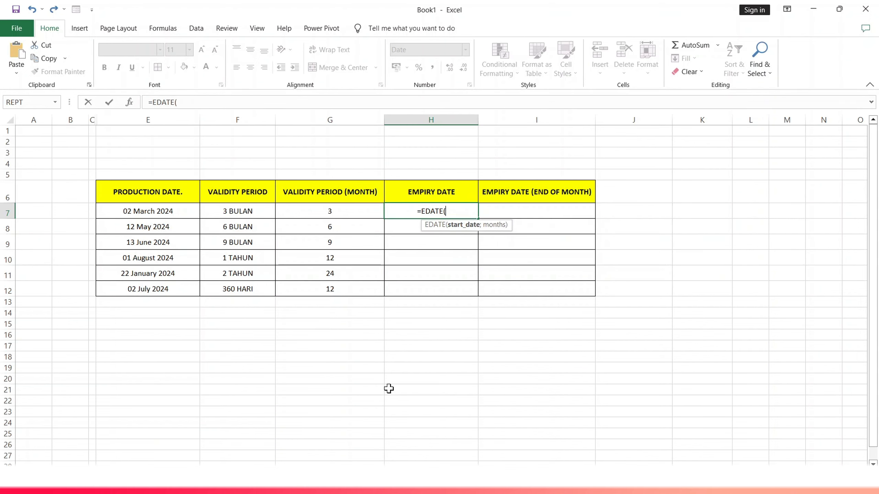
click(171, 214)
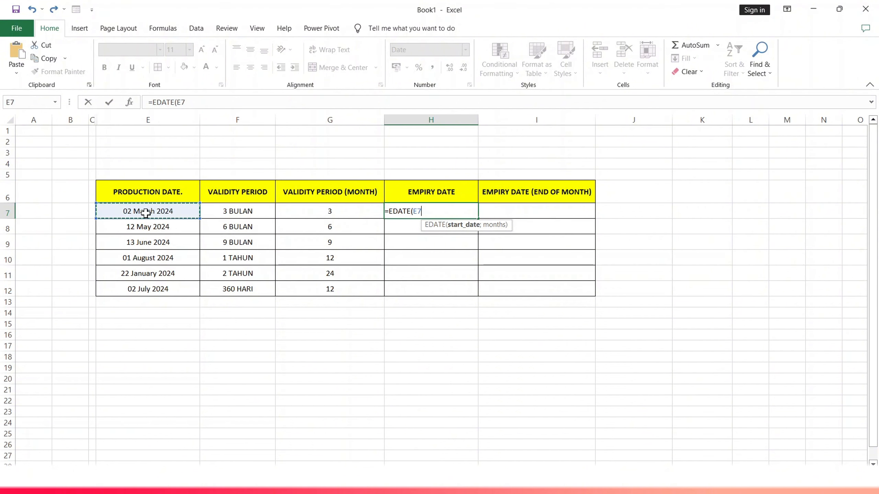
text(;)
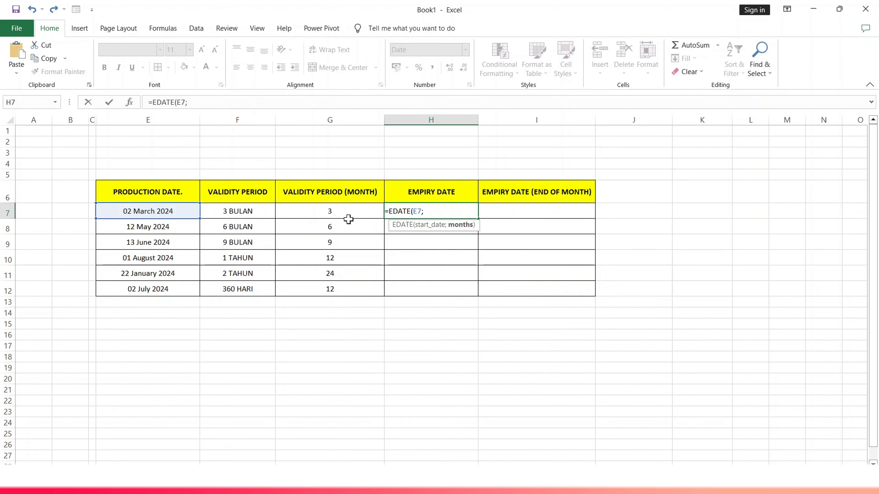
click(333, 210)
text())
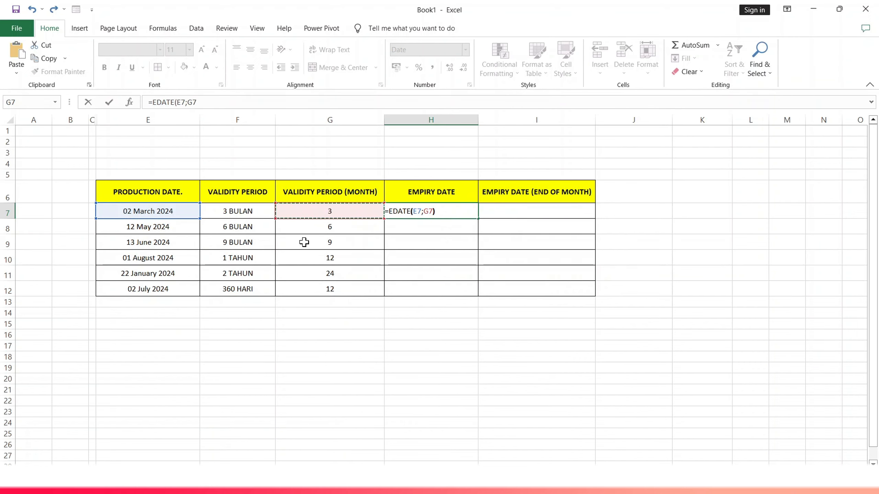
key(Return)
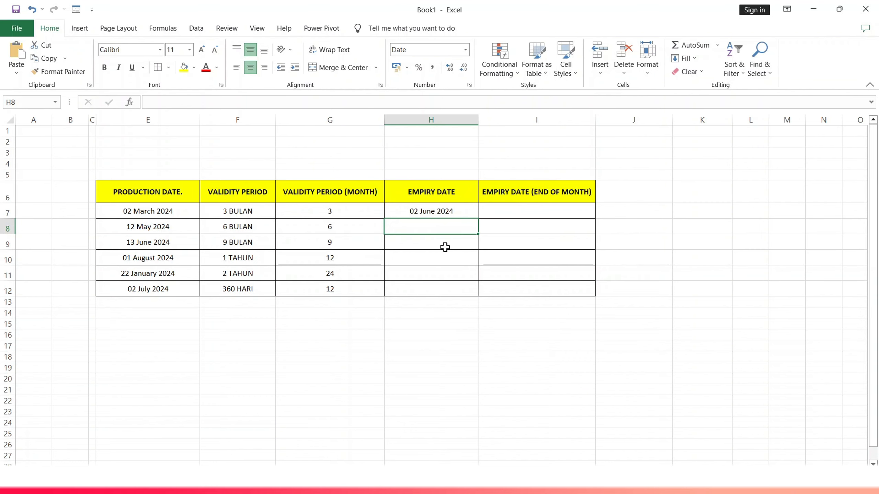
- Calculate the expiry date for the 12 May 2024 product in H8 with =EDATE(E8;G8)
text(=)
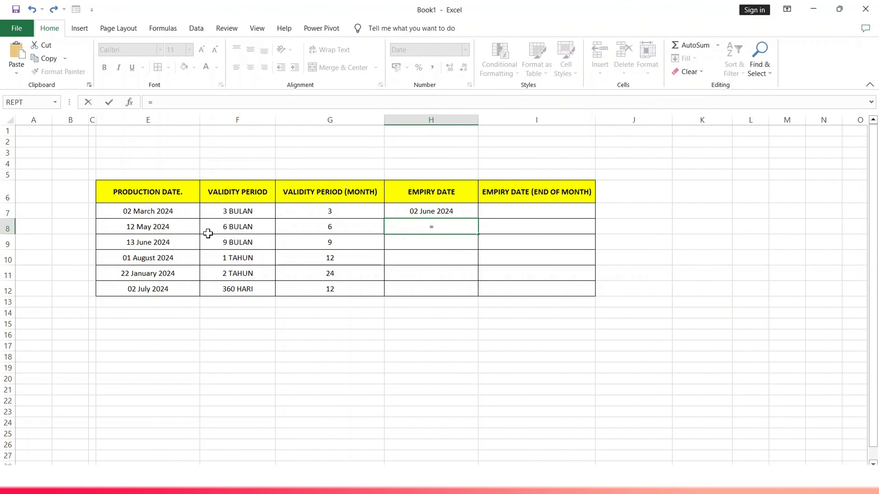
text(e)
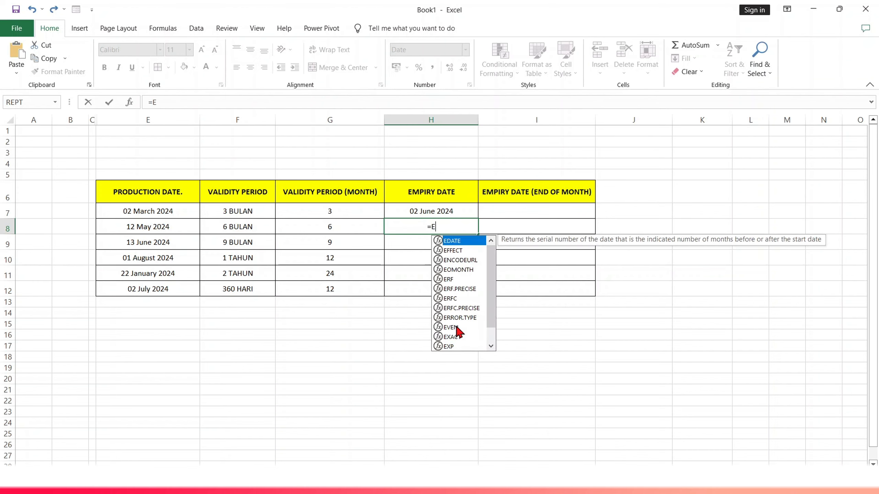
key(Tab)
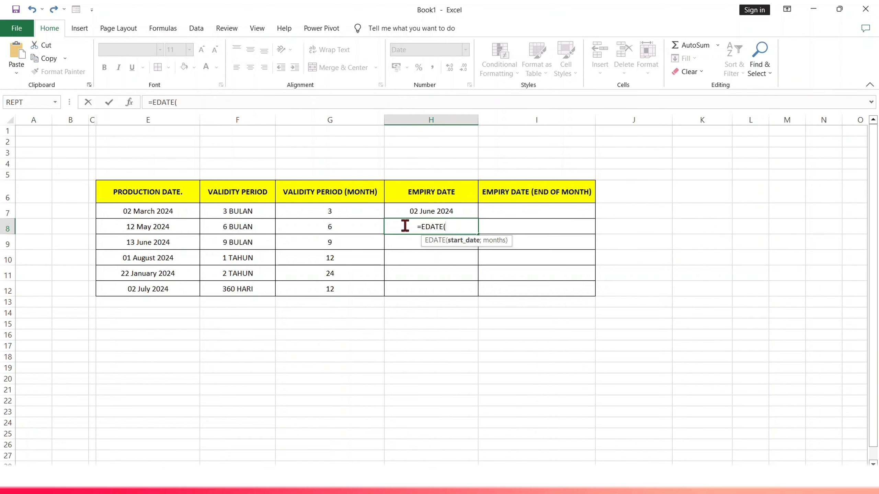
click(164, 225)
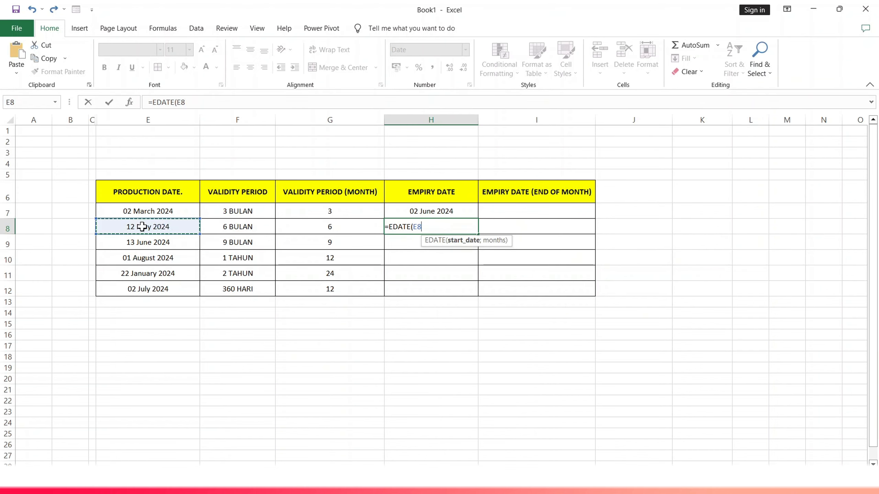
text(;)
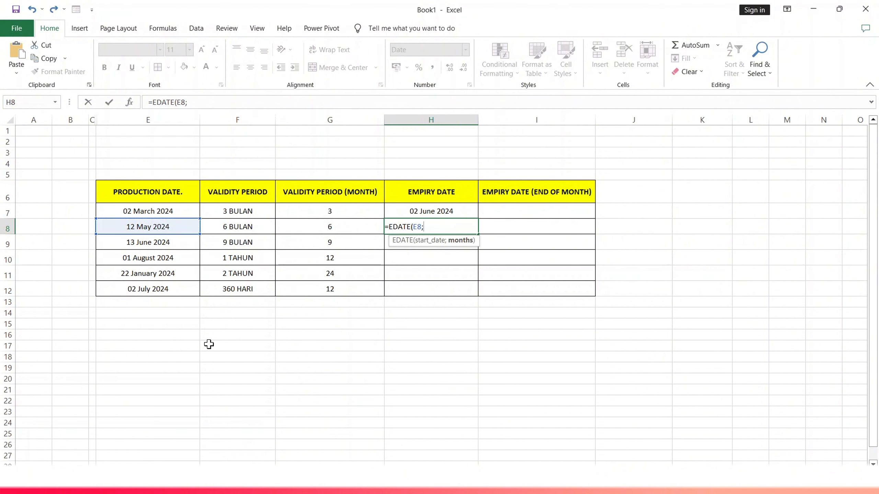
click(315, 227)
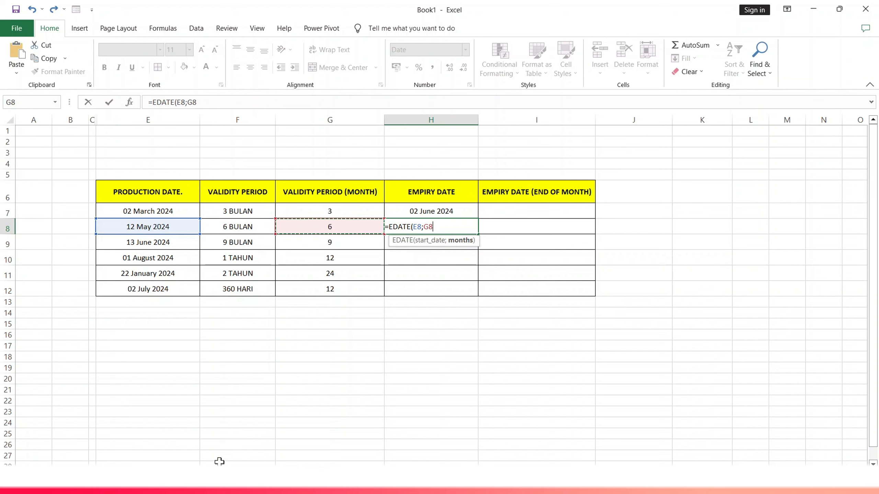
text())
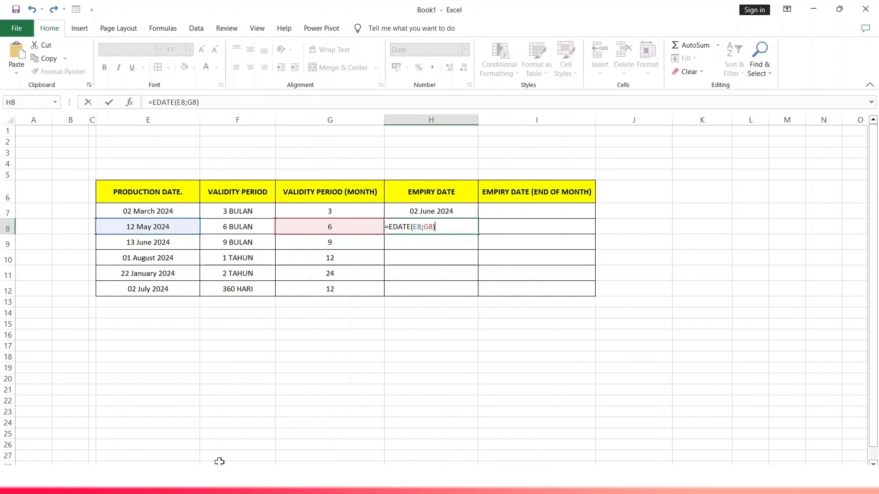
key(Return)
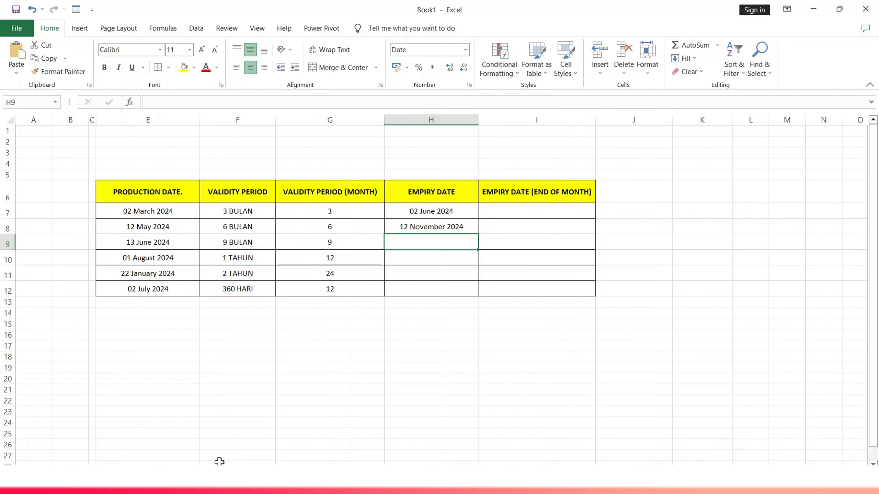
- Calculate the expiry date for the 13 June 2024 product in H9 with =EDATE(E9;G9)
text(=)
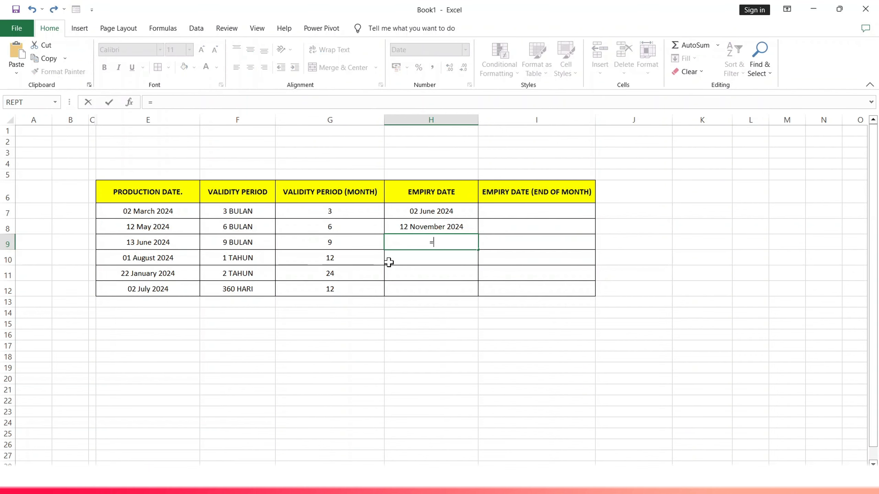
text(EDATE)
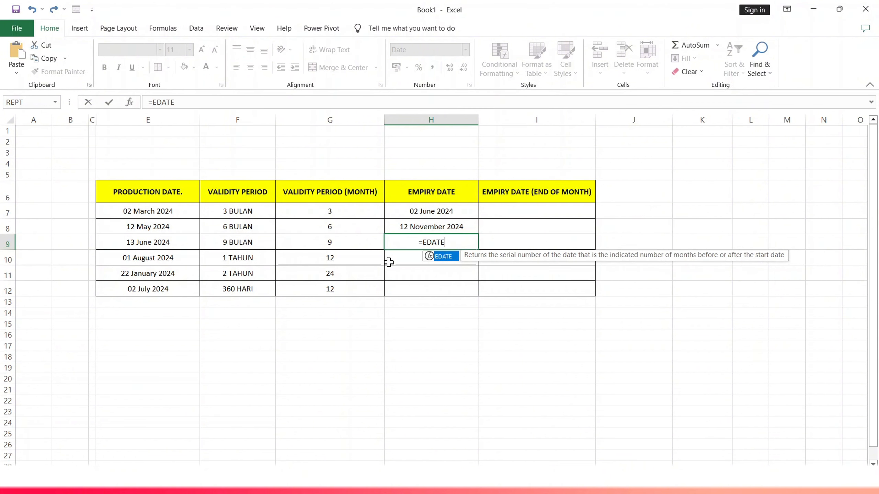
text(()
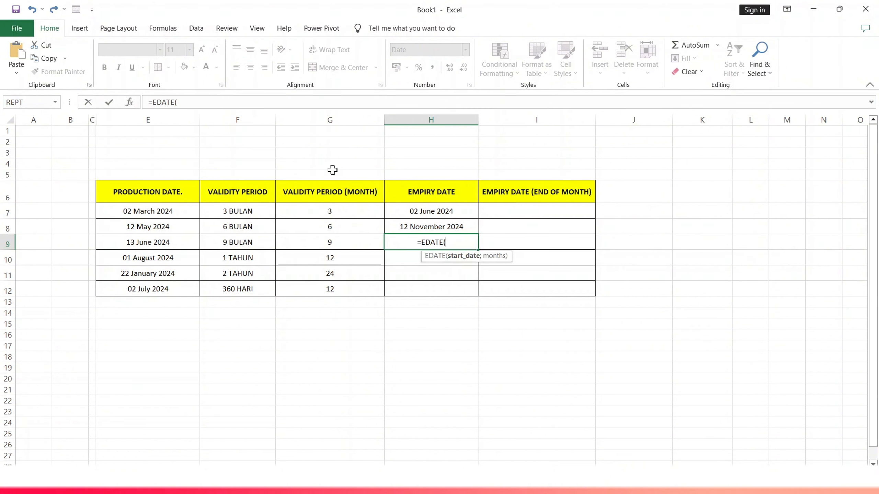
click(169, 246)
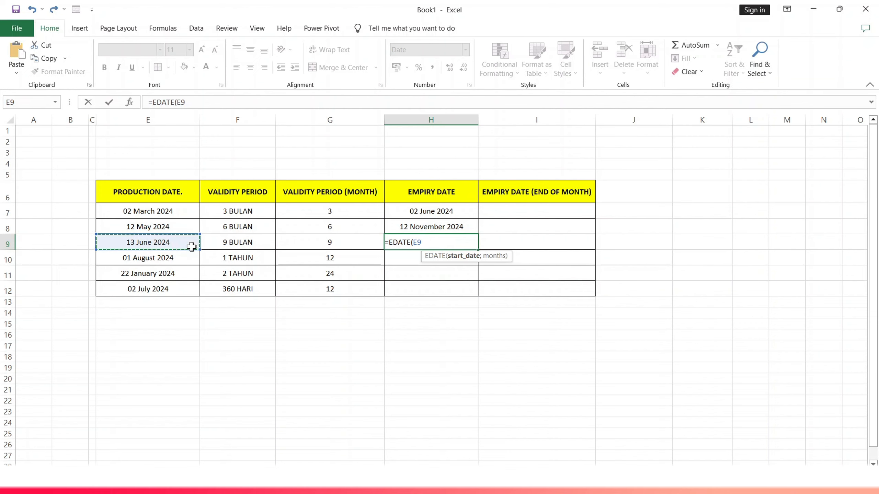
text(;)
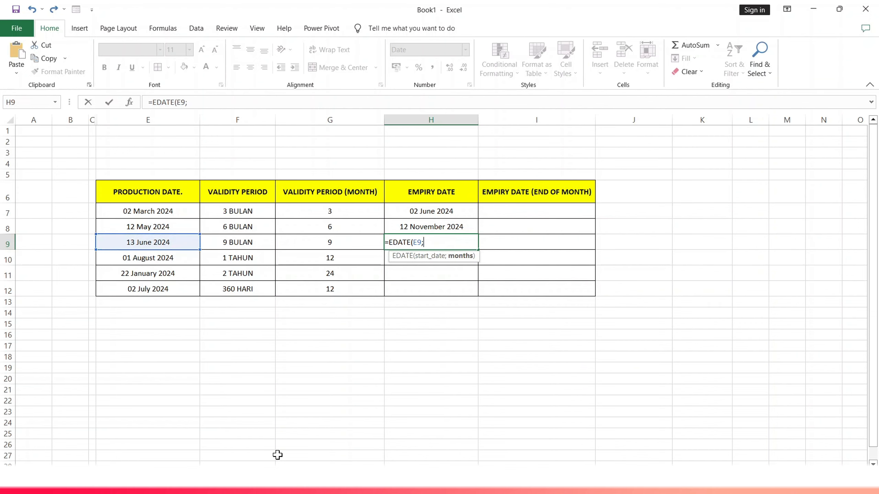
click(335, 248)
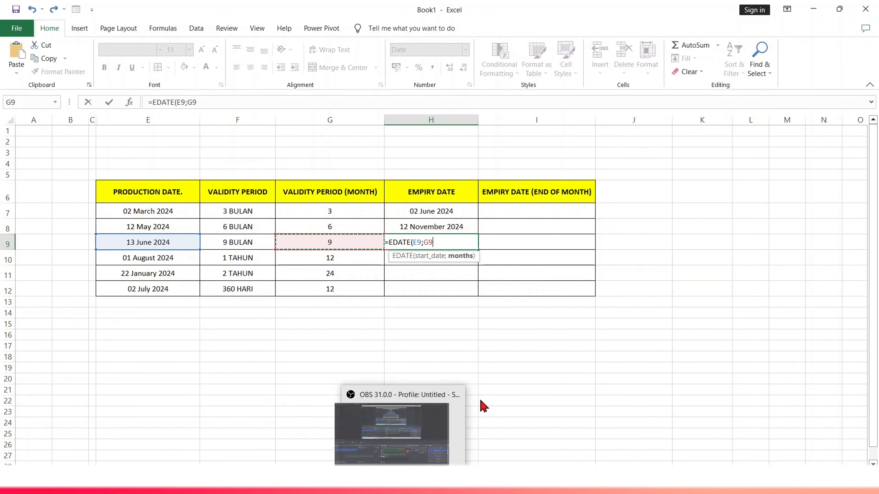
text())
key(Return)
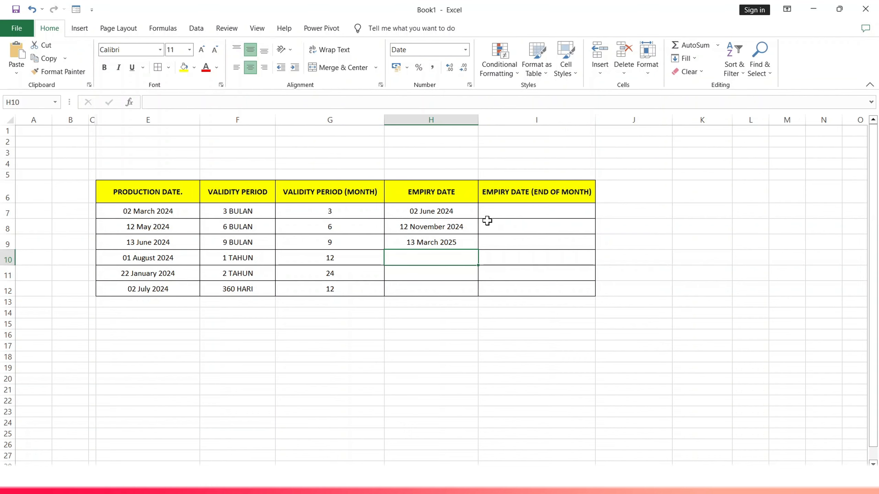
- Calculate the end-of-month expiry date for the 02 March 2024 product in I7 with =EOMONTH(E7;G7)
click(510, 213)
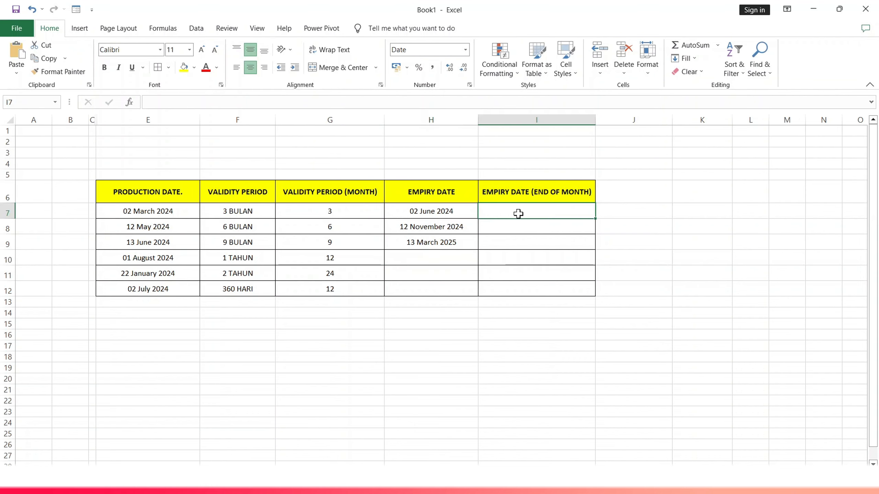
text(=)
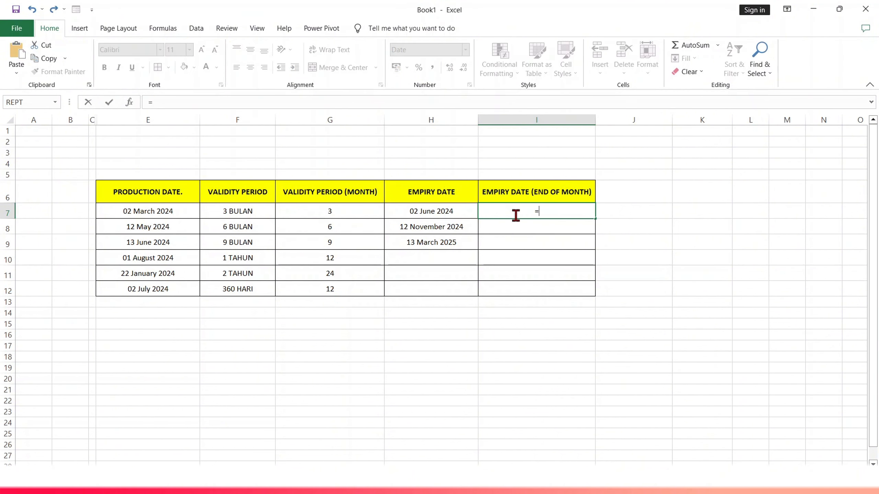
text(EOMO)
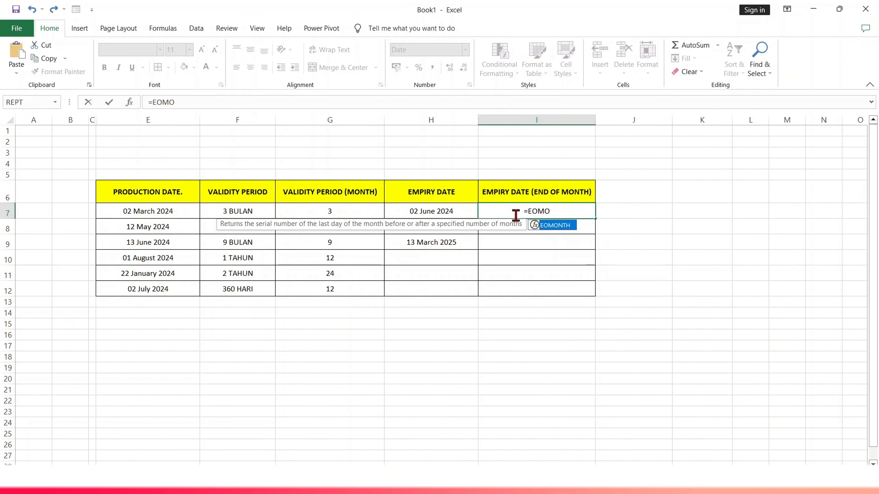
key(Tab)
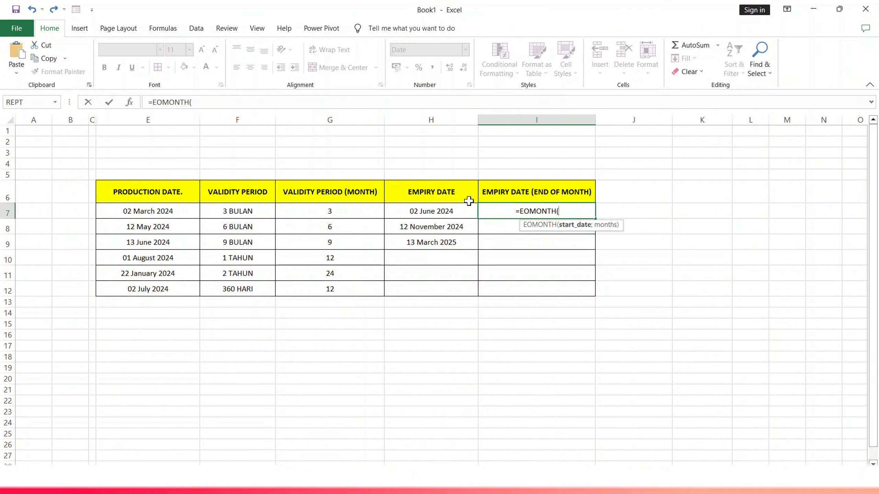
click(172, 211)
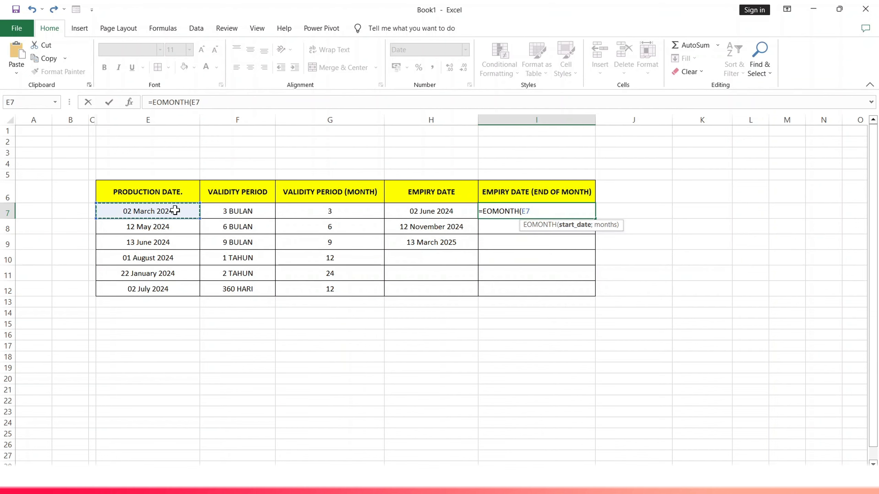
text(;)
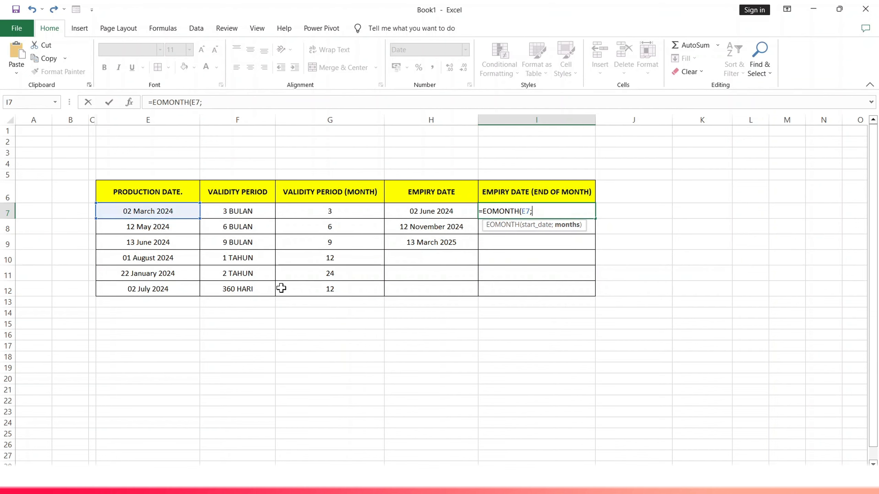
click(330, 214)
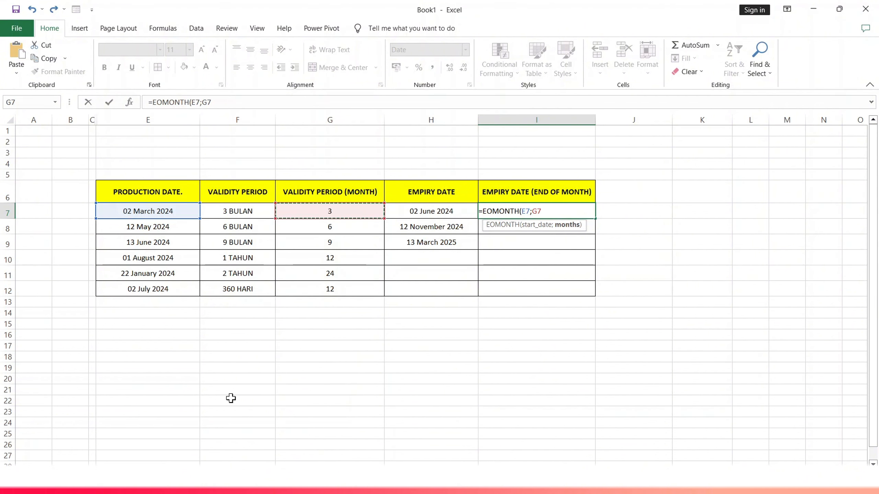
text())
key(Return)
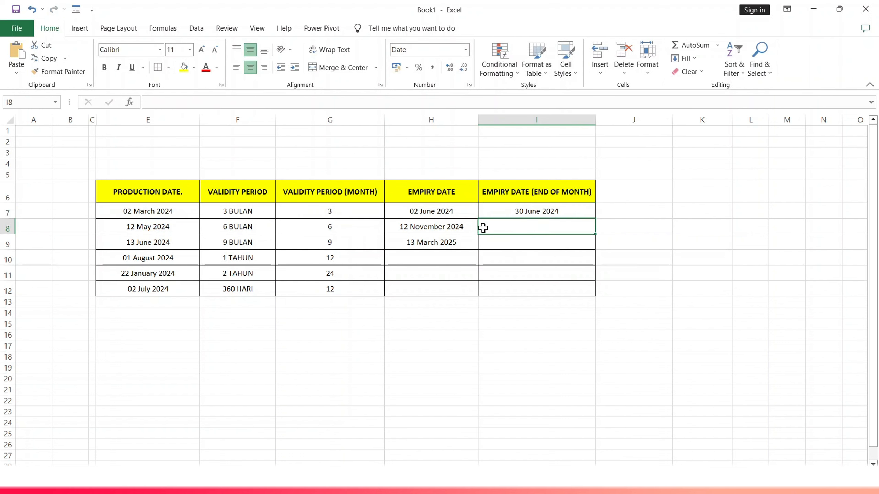
- Calculate the end-of-month expiry date for the 12 May 2024 product in I8 with =EOMONTH(E8;G8)
double_click(522, 225)
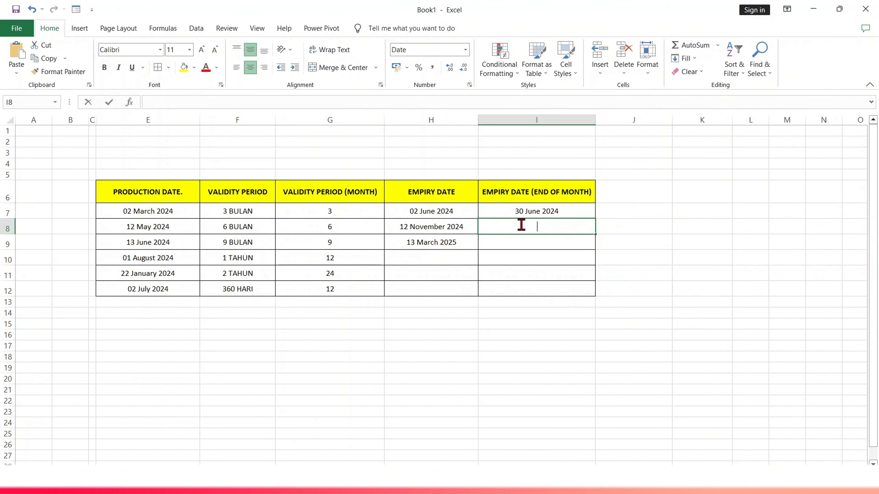
text(=)
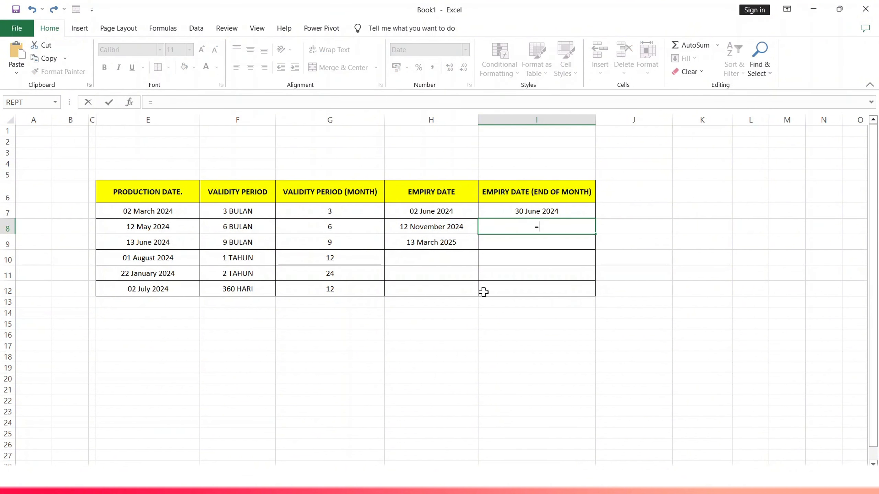
text(EOM)
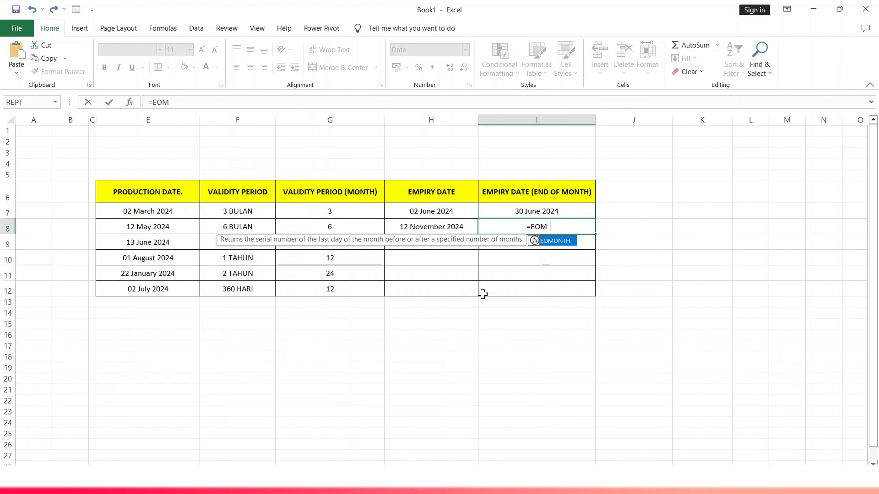
text(ONTH)
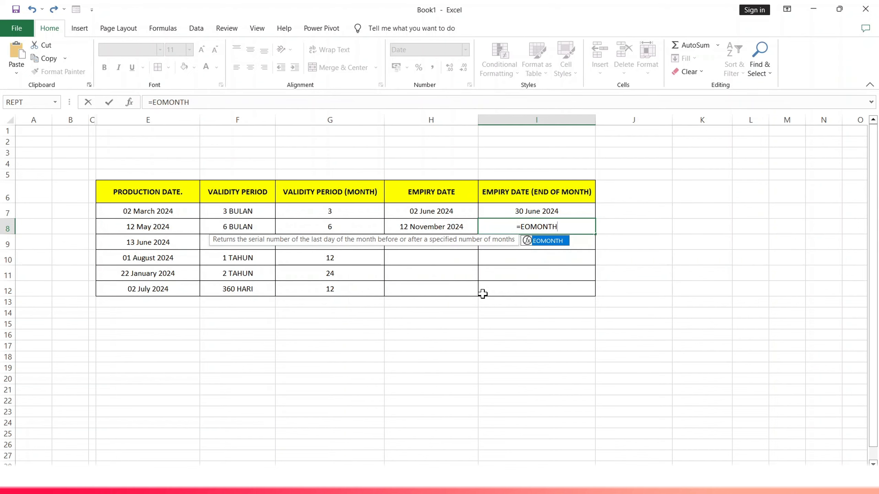
text(()
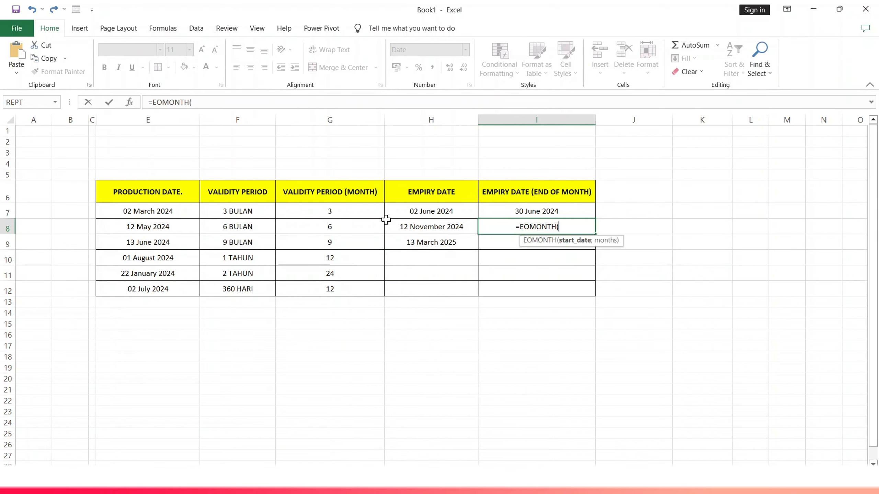
click(152, 230)
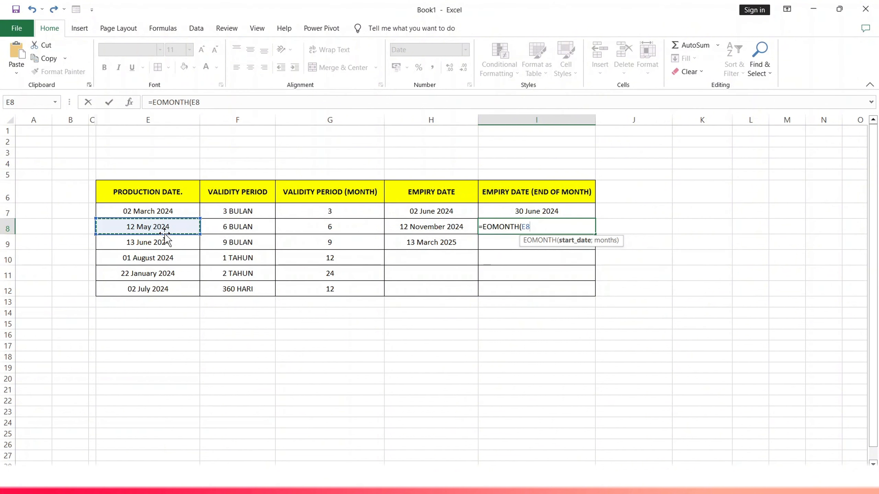
text(;)
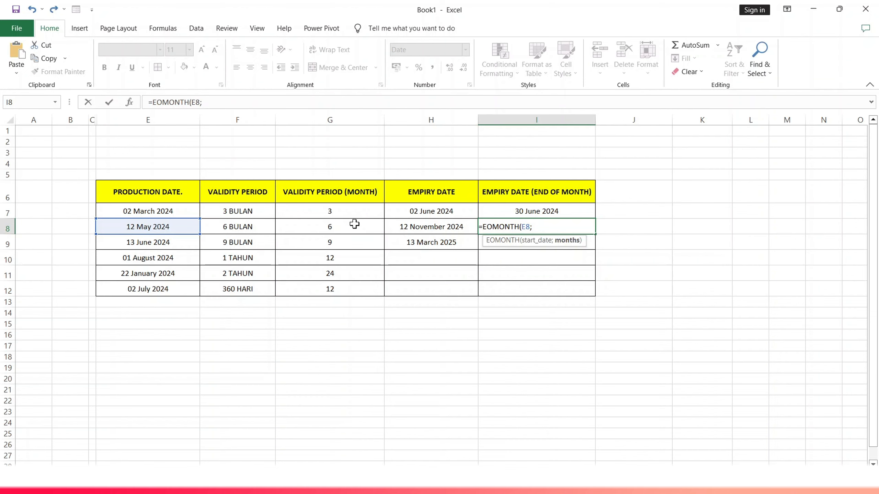
click(341, 226)
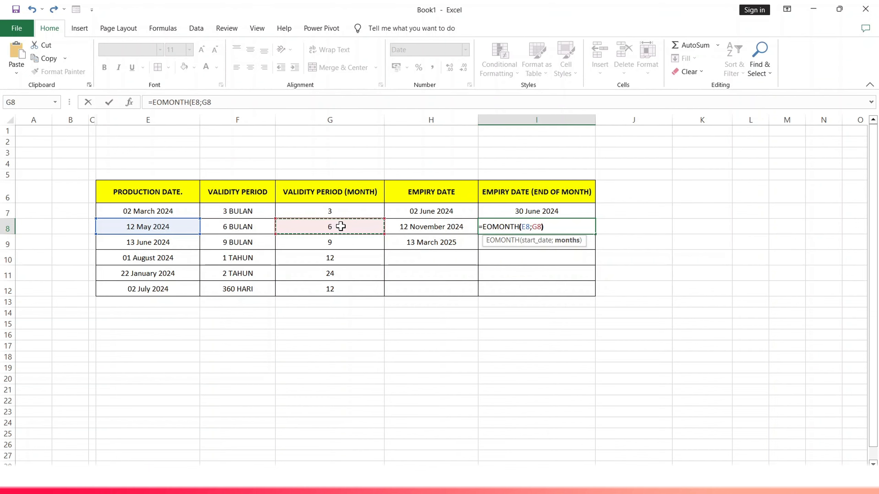
text())
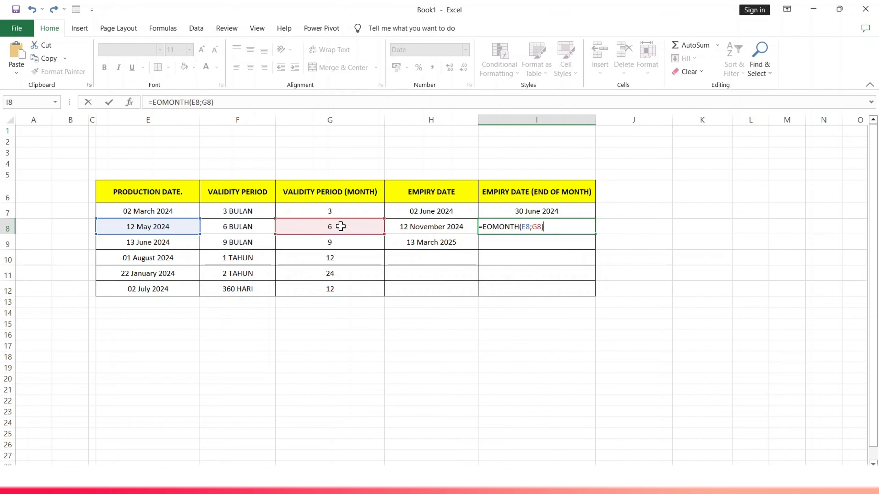
key(Return)
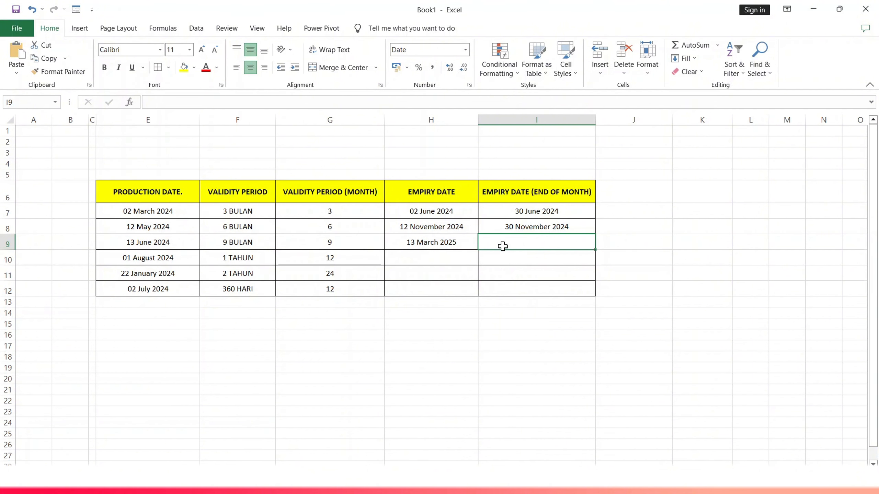
- Calculate the end-of-month expiry date for the 13 June 2024 product in I9 with =EOMONTH(E9;G9)
text(=EOMO)
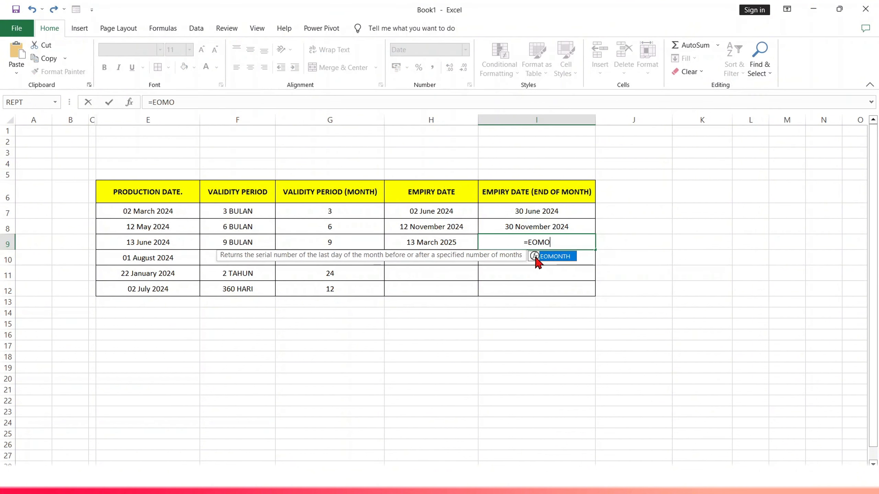
text(H)
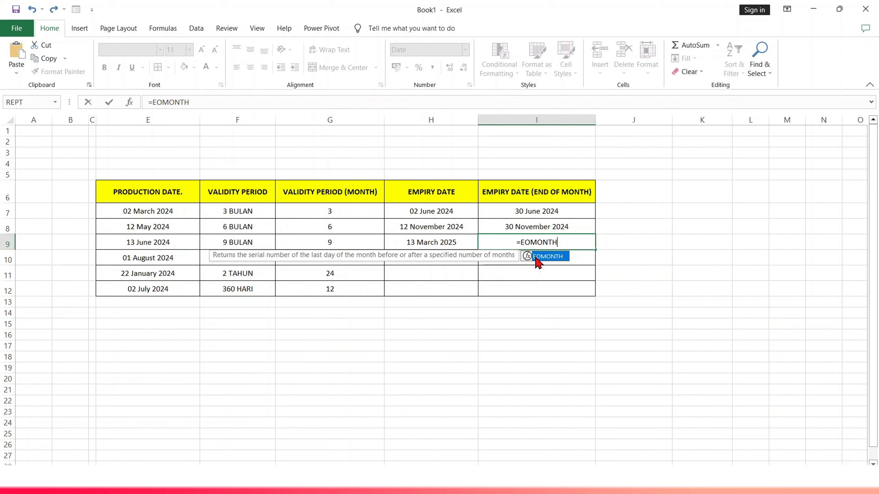
double_click(536, 258)
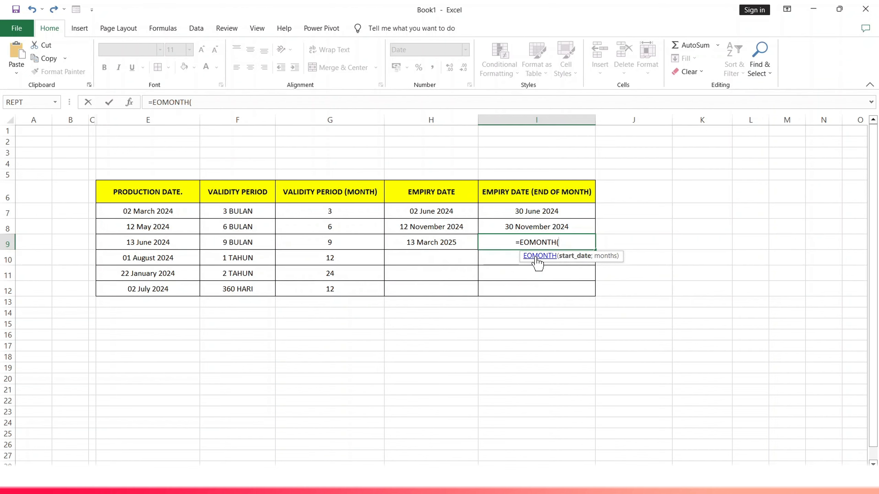
click(168, 243)
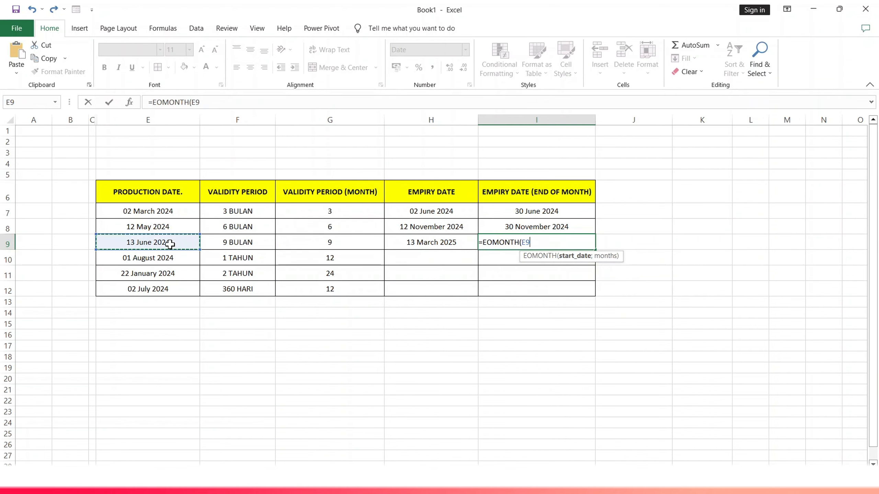
text(;)
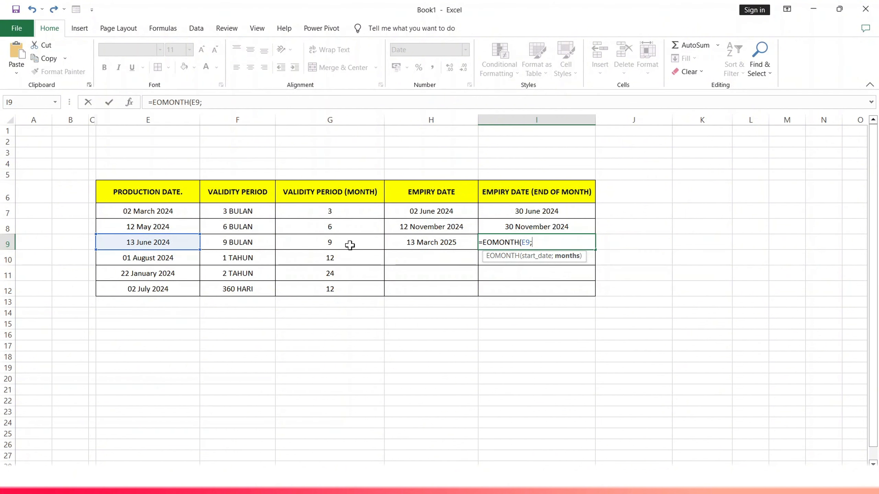
click(336, 243)
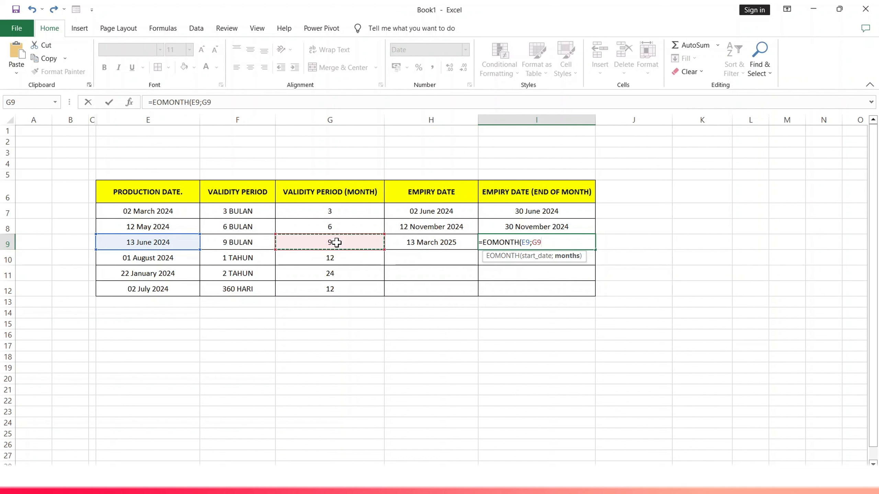
text())
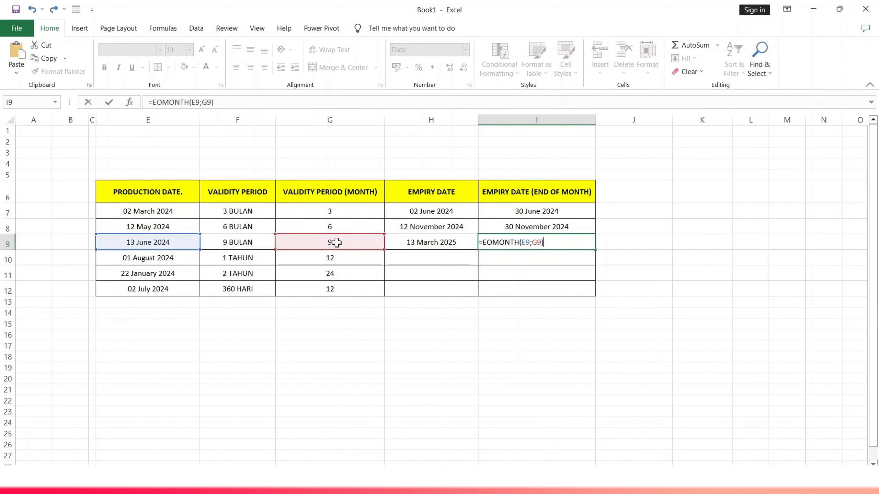
key(Return)
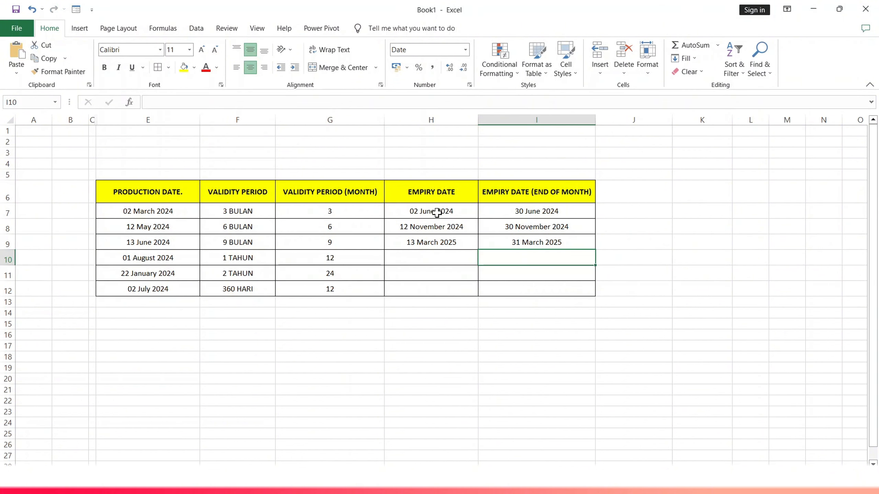
- Fill the expiry date and end-of-month formulas from H7:I9 down through row 12
drag(437, 212, 495, 238)
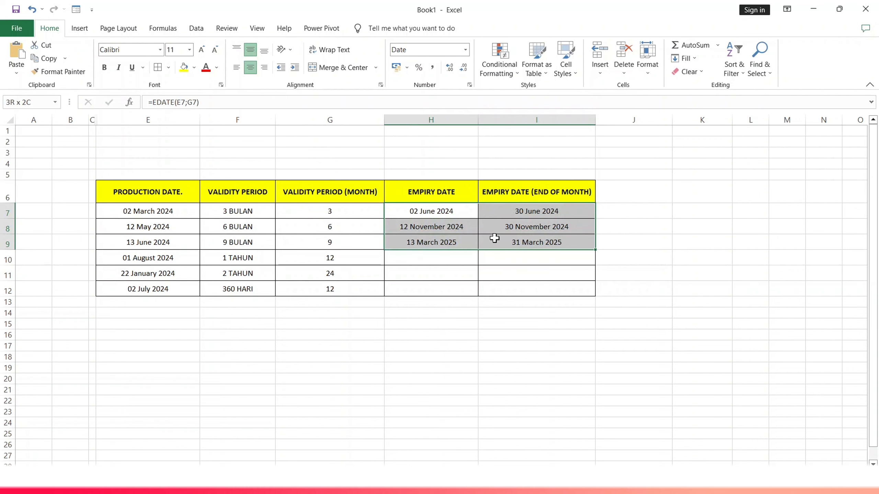
drag(593, 249, 590, 297)
click(526, 275)
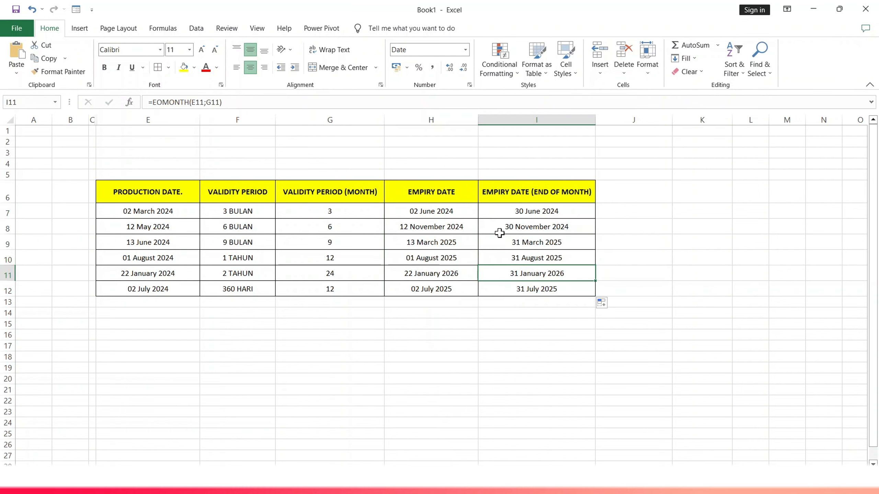